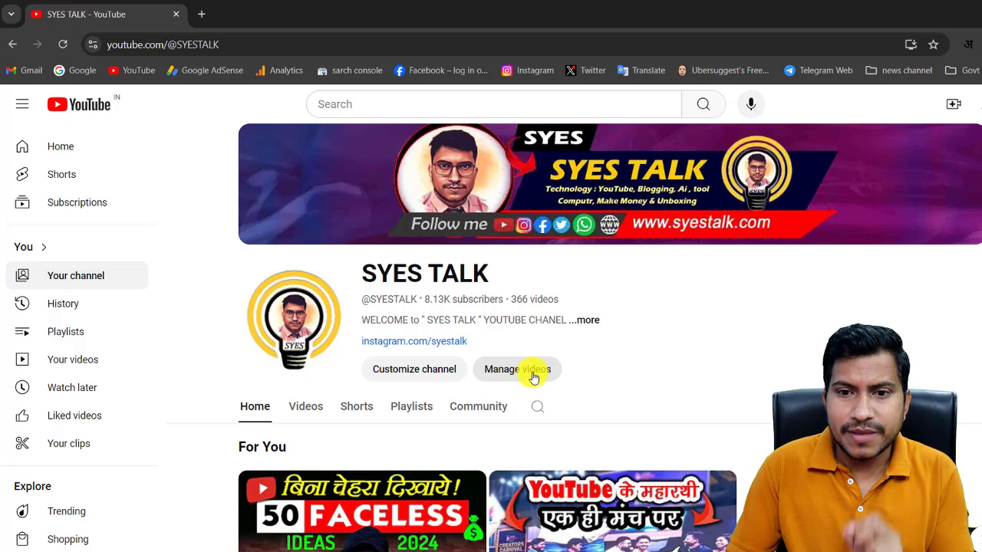
Step: Open the channel's video management in YouTube Studio and bring up the Inspiration section of its analytics
{"action": "left_click", "coordinate": [533, 378]}
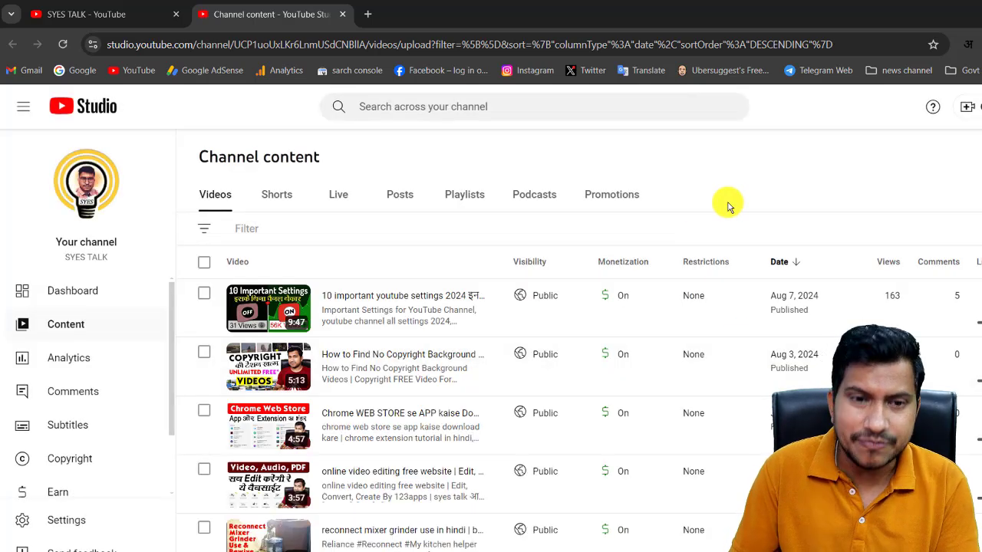
{"action": "left_click", "coordinate": [73, 359]}
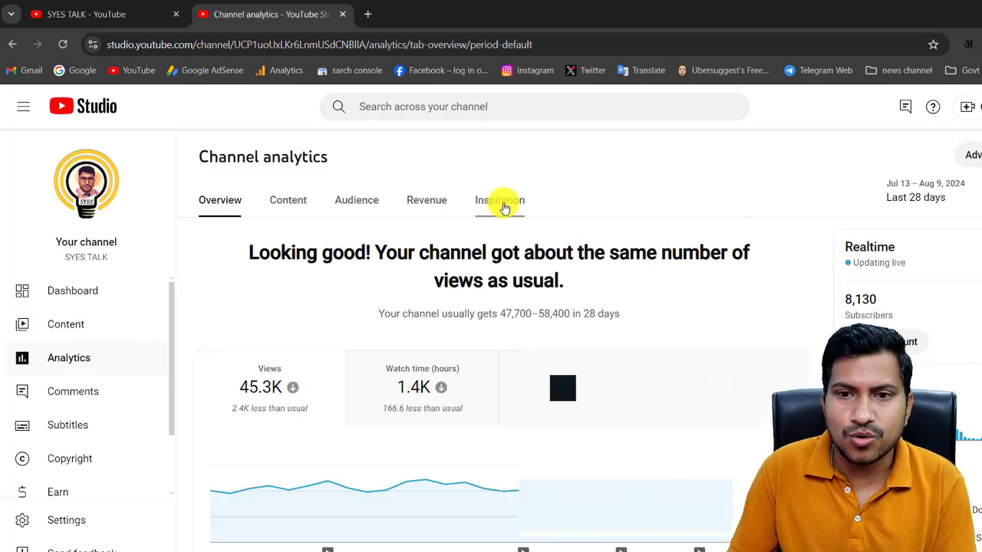
{"action": "left_click", "coordinate": [502, 207]}
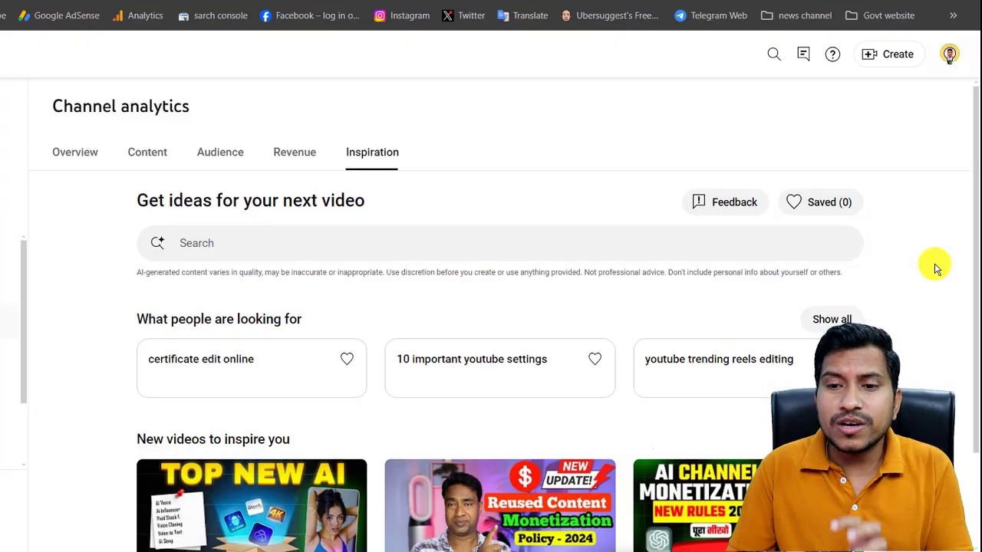
{"action": "scroll", "coordinate": [936, 267], "scroll_direction": "down", "scroll_amount": 2}
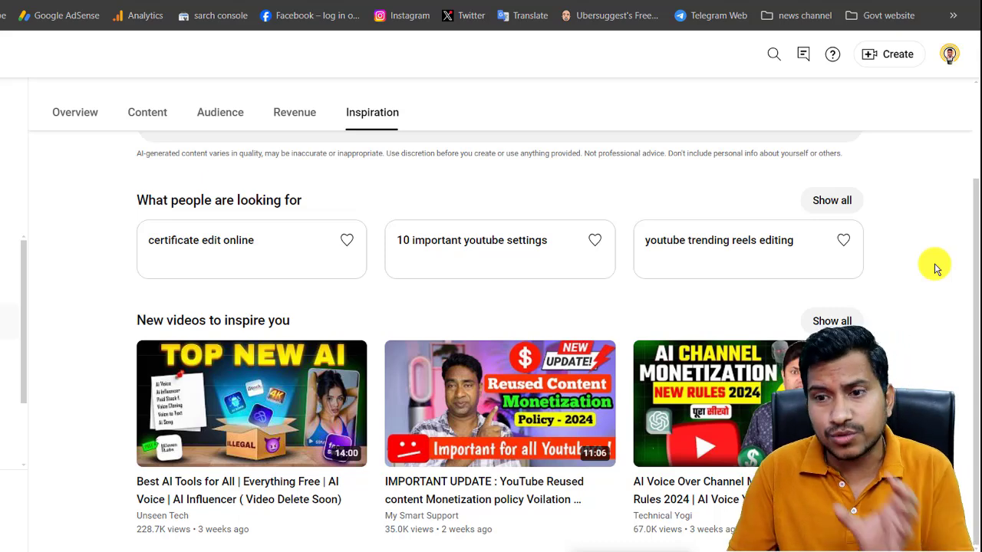
{"action": "scroll", "coordinate": [935, 268], "scroll_direction": "up", "scroll_amount": 2}
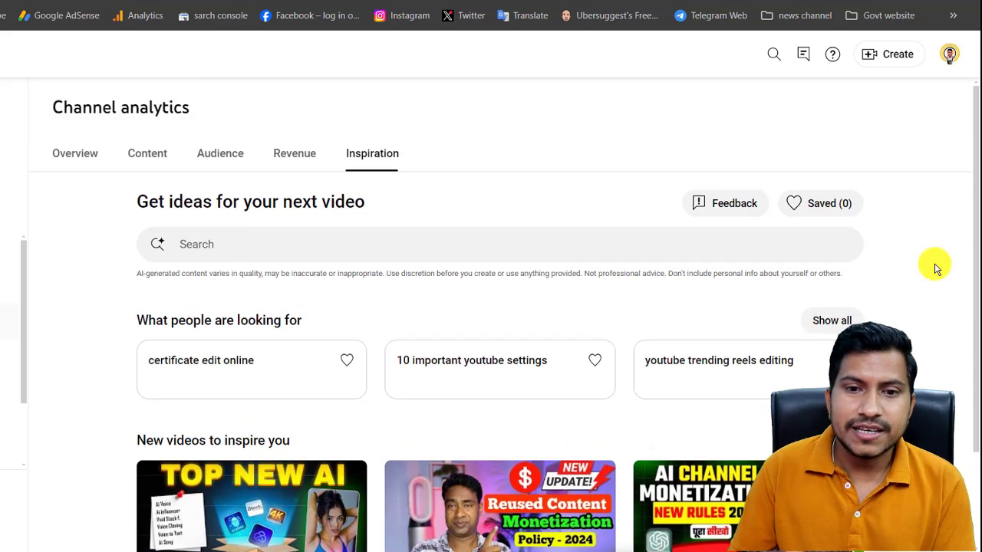
Step: Search the video ideas for the suggested topic "how to make pasta"
{"action": "left_click", "coordinate": [230, 247]}
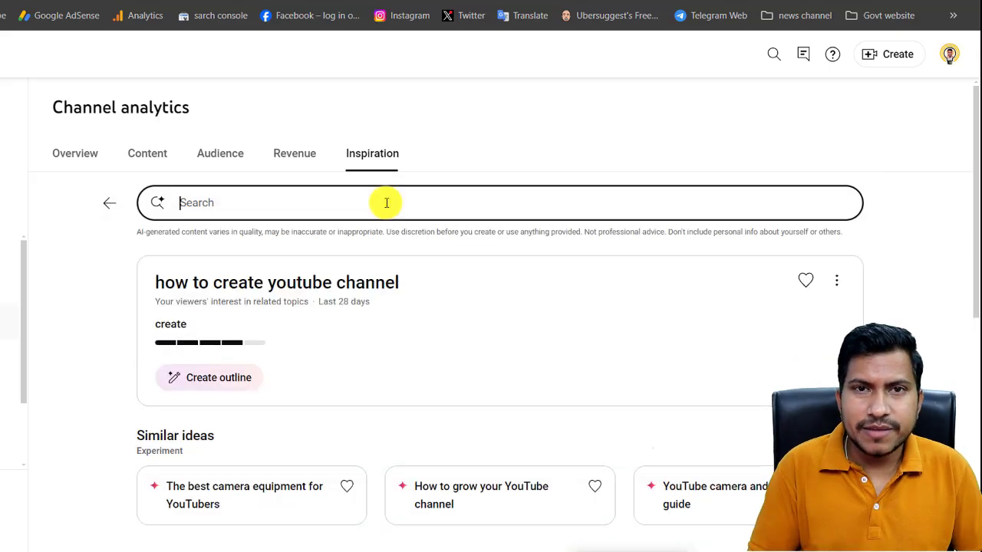
{"action": "type", "text": "how to make"}
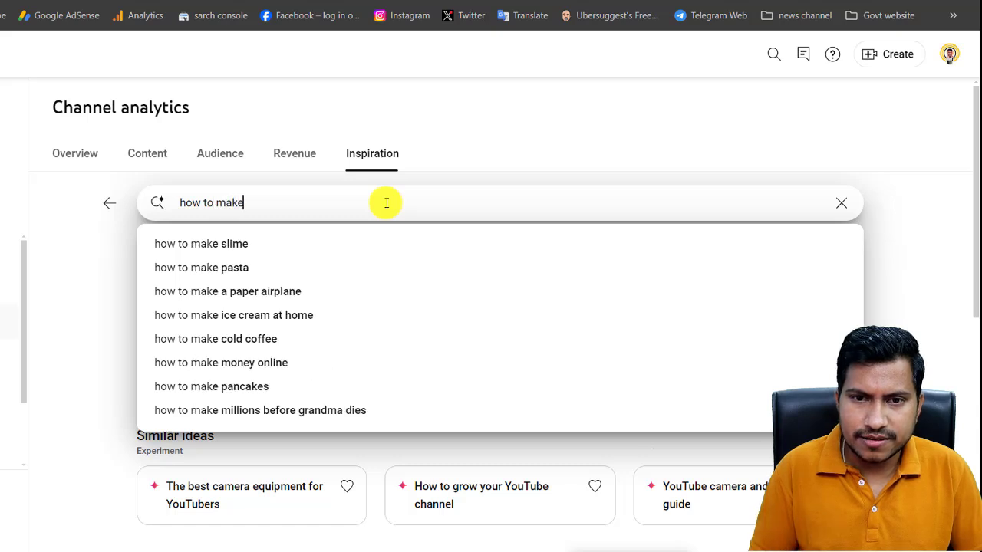
{"action": "key", "text": "Down"}
{"action": "key", "text": "Down"}
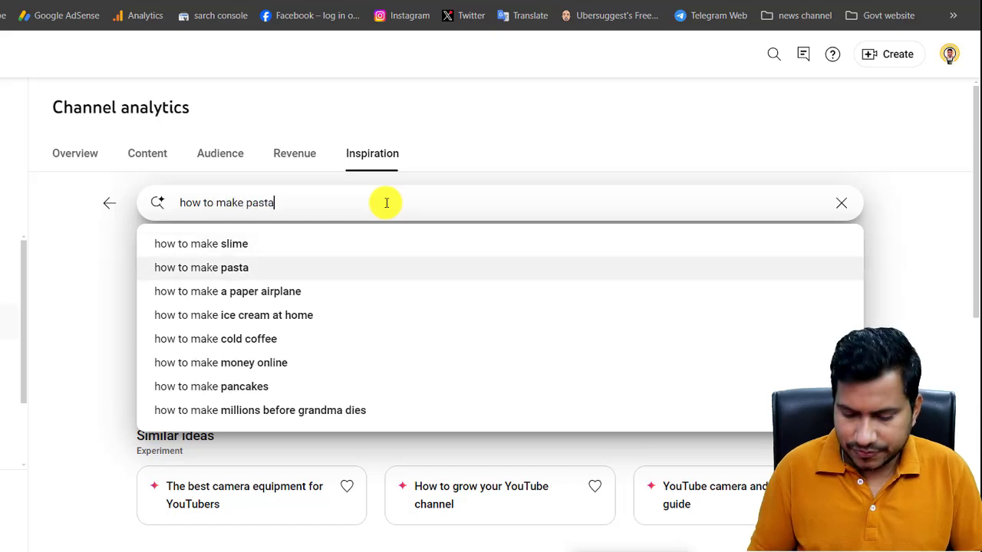
{"action": "key", "text": "Return"}
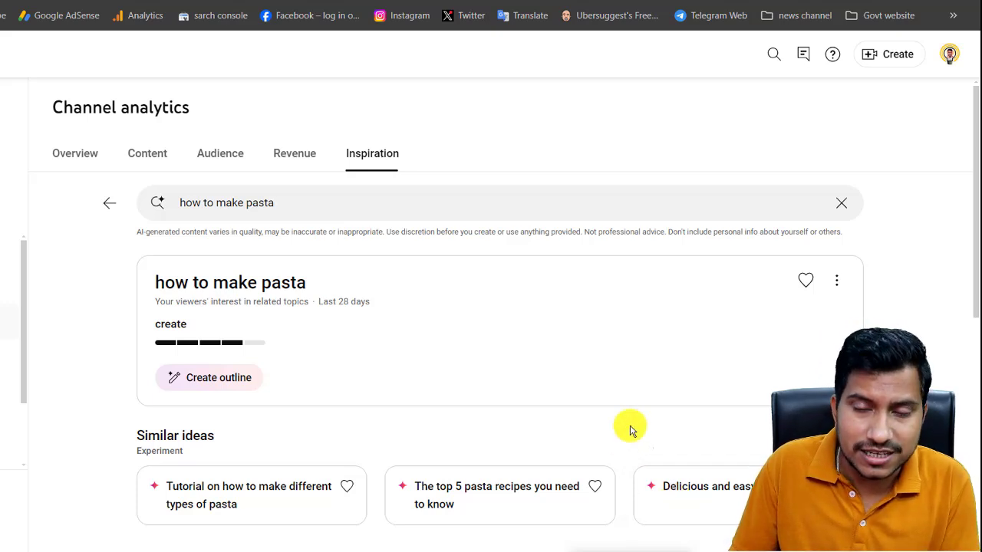
Step: Create an outline for the "how to make pasta" idea and read through its sections from the ingredients to the benefits
{"action": "left_click", "coordinate": [230, 387]}
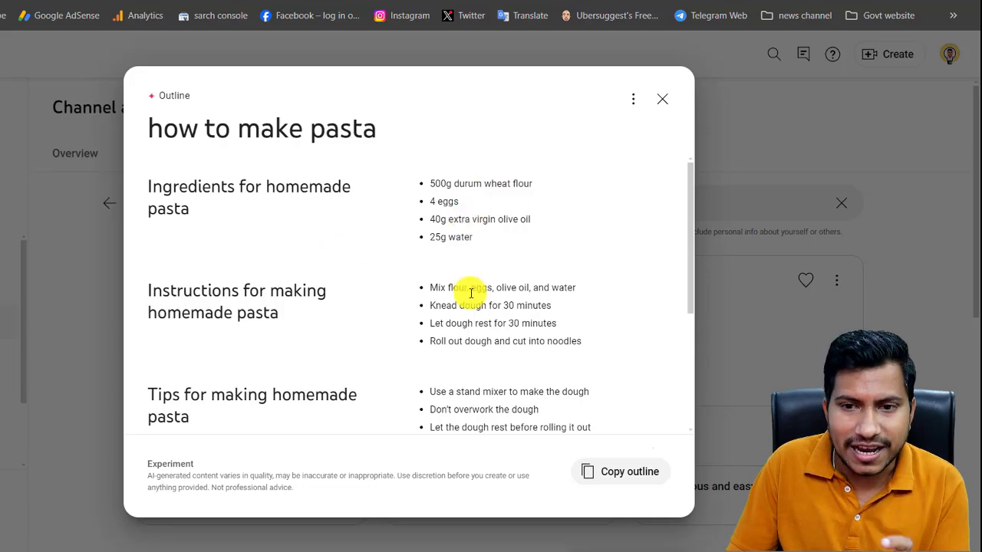
{"action": "scroll", "coordinate": [474, 353], "scroll_direction": "down", "scroll_amount": 3}
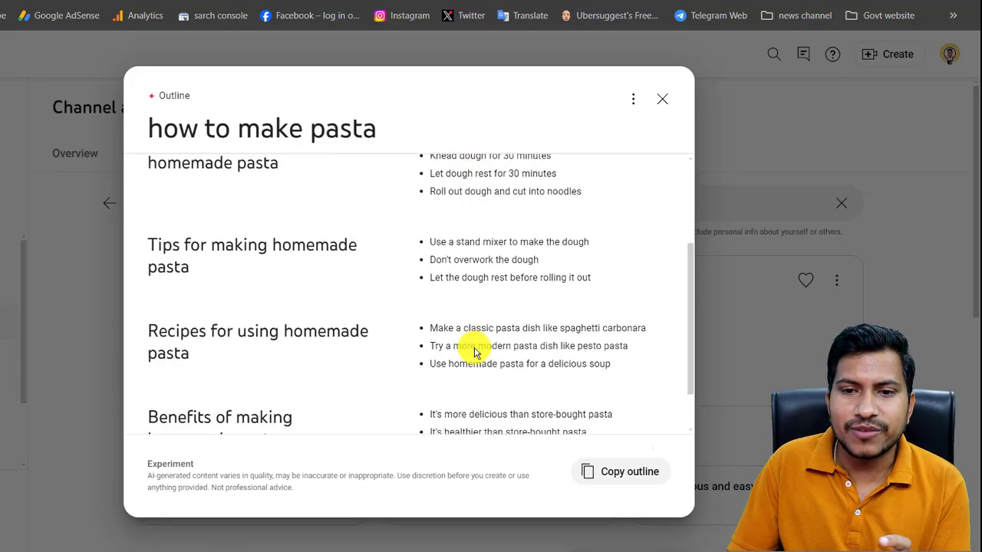
{"action": "scroll", "coordinate": [475, 351], "scroll_direction": "up", "scroll_amount": 3}
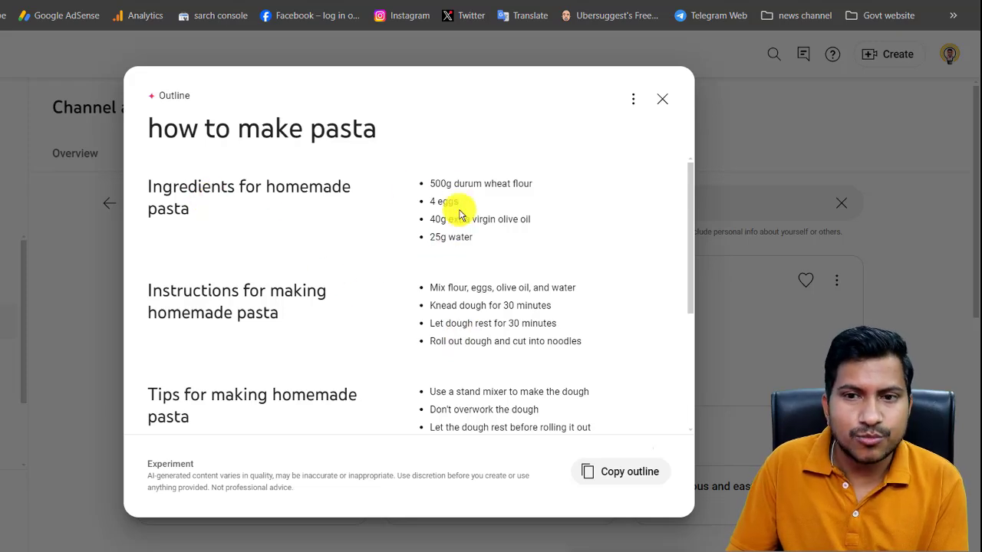
{"action": "scroll", "coordinate": [460, 253], "scroll_direction": "down", "scroll_amount": 1}
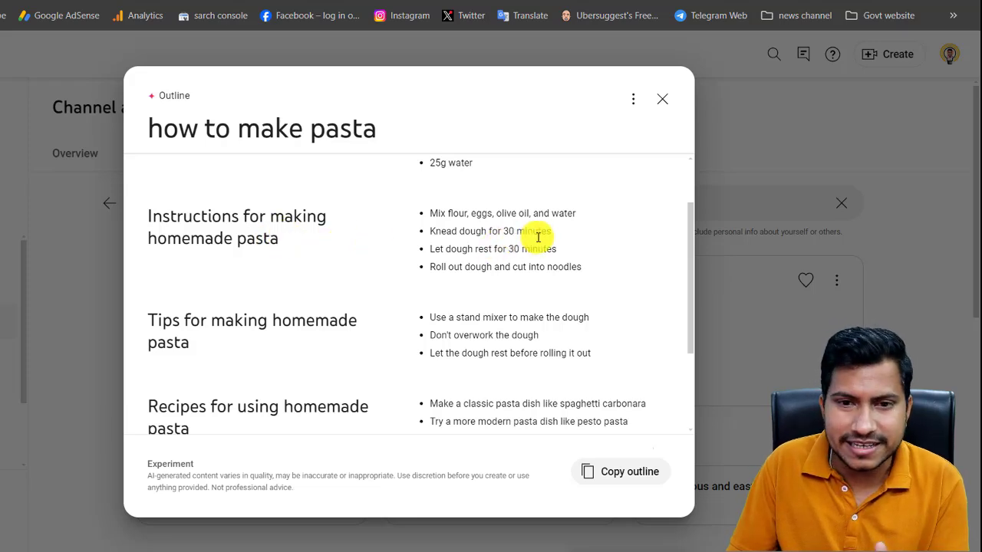
{"action": "scroll", "coordinate": [538, 238], "scroll_direction": "down", "scroll_amount": 1}
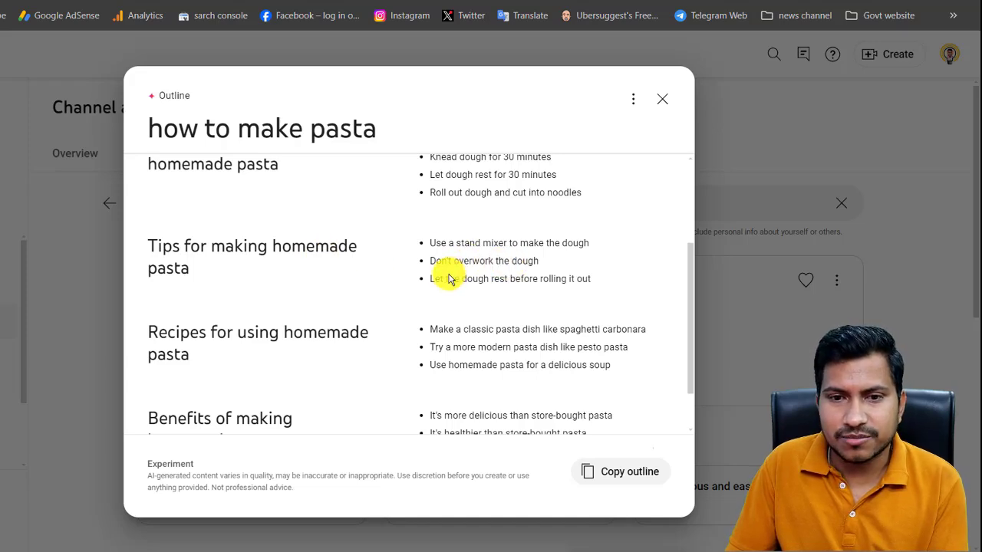
{"action": "scroll", "coordinate": [445, 278], "scroll_direction": "down", "scroll_amount": 1}
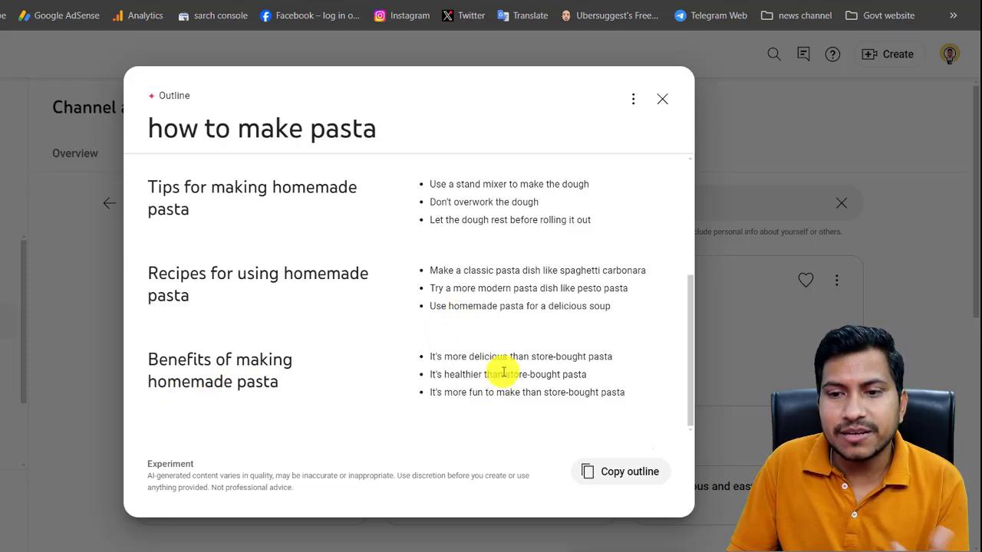
{"action": "scroll", "coordinate": [502, 368], "scroll_direction": "up", "scroll_amount": 2}
{"action": "scroll", "coordinate": [504, 367], "scroll_direction": "up", "scroll_amount": 1}
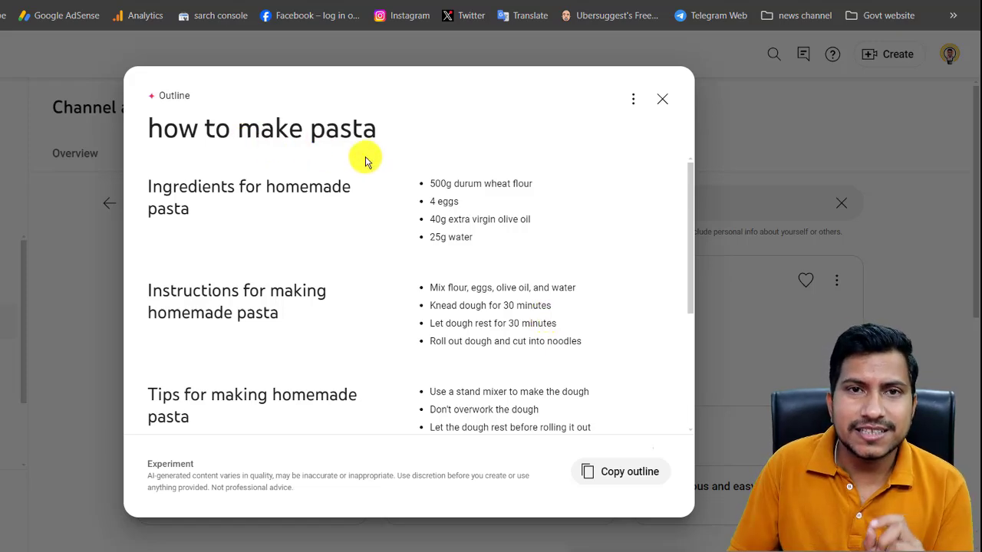
{"action": "scroll", "coordinate": [491, 230], "scroll_direction": "down", "scroll_amount": 3}
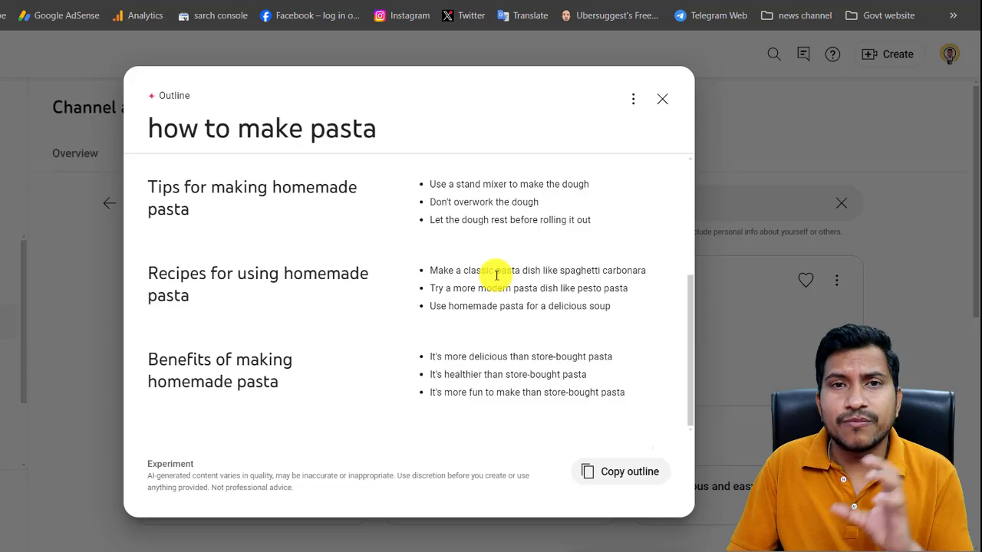
{"action": "scroll", "coordinate": [496, 276], "scroll_direction": "up", "scroll_amount": 3}
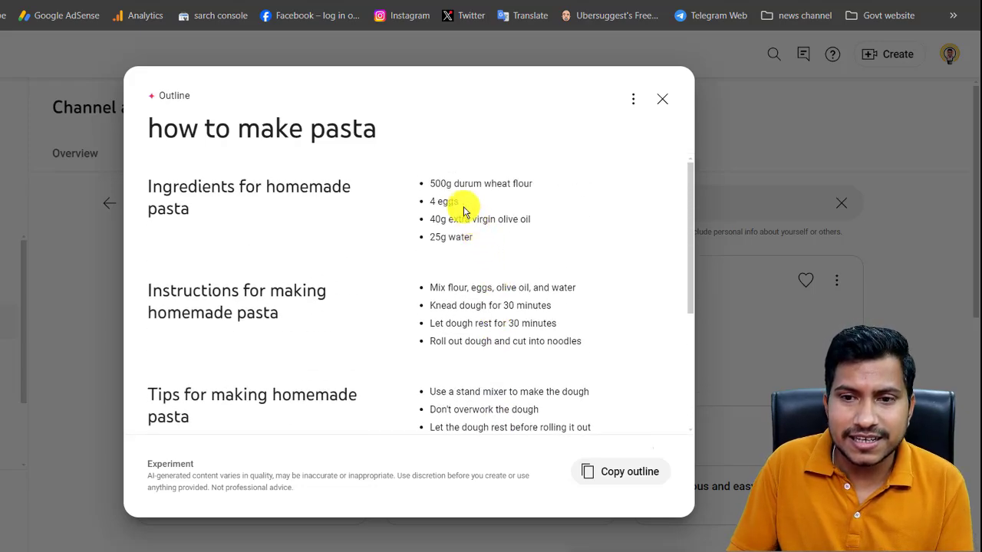
{"action": "scroll", "coordinate": [280, 321], "scroll_direction": "down", "scroll_amount": 3}
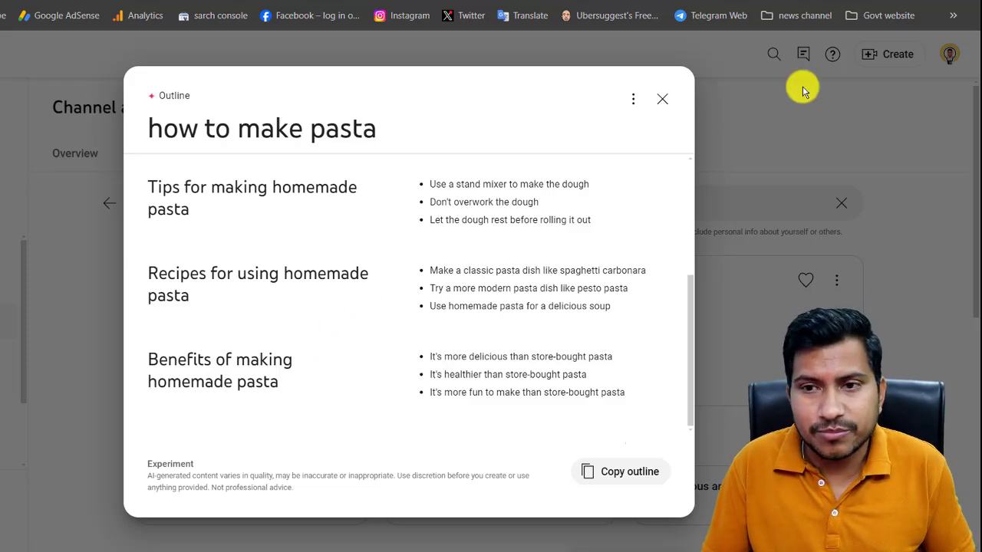
{"action": "left_click", "coordinate": [663, 99]}
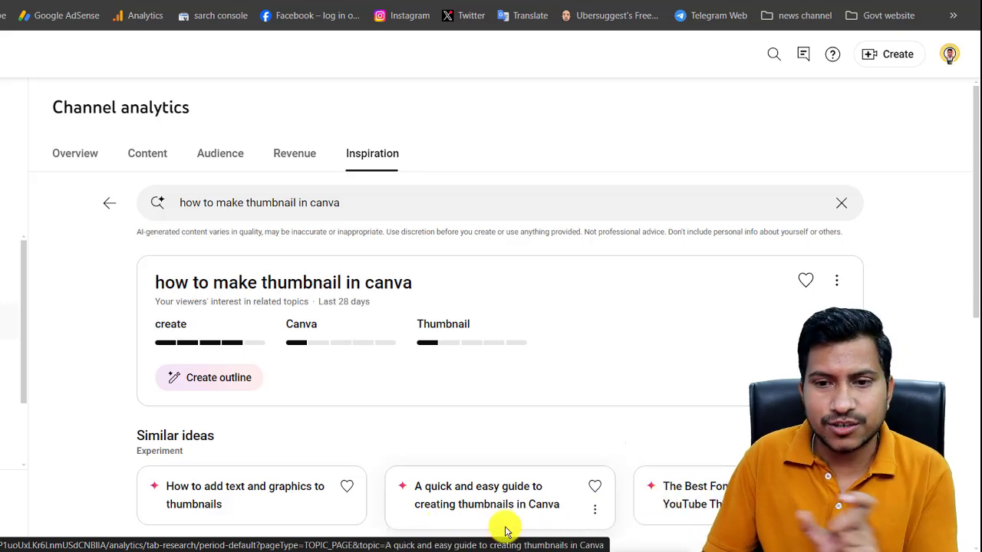
Step: Create an outline for the "how to make thumbnail in canva" idea and read through its section headings and bullet points
{"action": "left_click", "coordinate": [223, 379]}
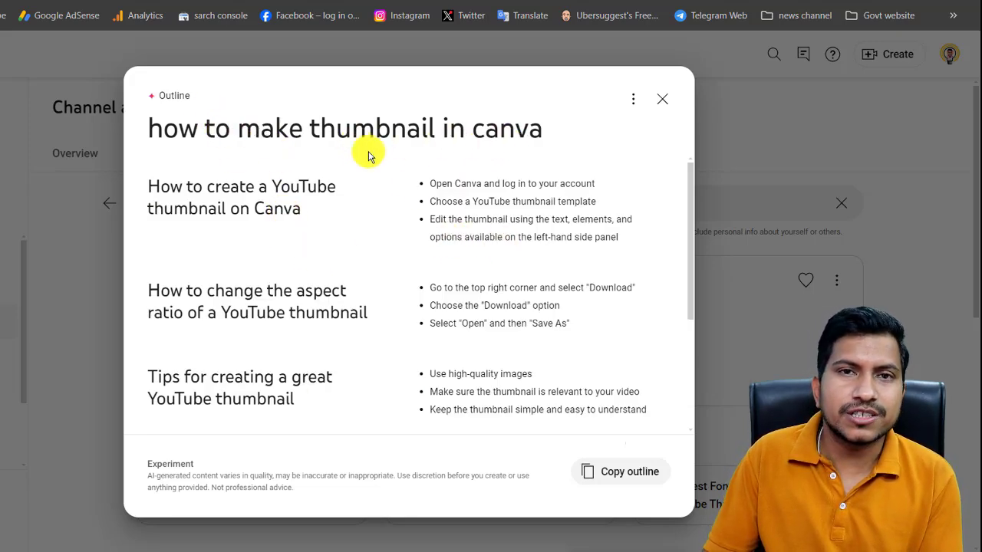
{"action": "scroll", "coordinate": [434, 204], "scroll_direction": "down", "scroll_amount": 3}
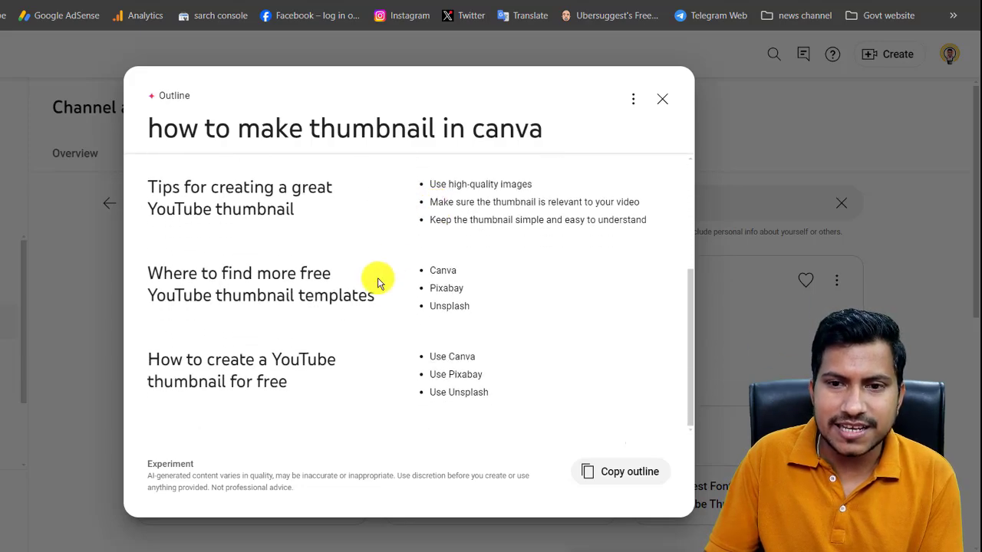
{"action": "scroll", "coordinate": [372, 285], "scroll_direction": "up", "scroll_amount": 3}
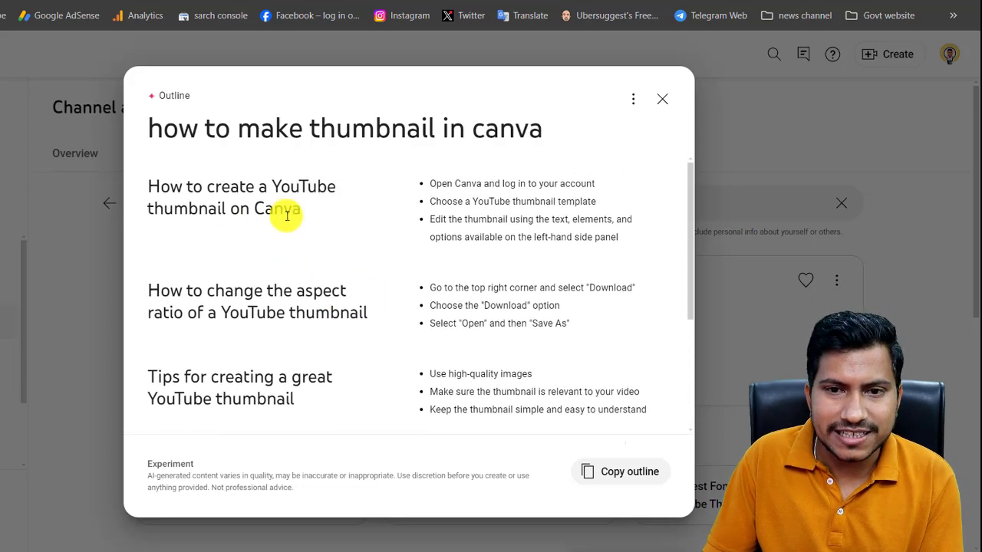
{"action": "scroll", "coordinate": [338, 261], "scroll_direction": "down", "scroll_amount": 3}
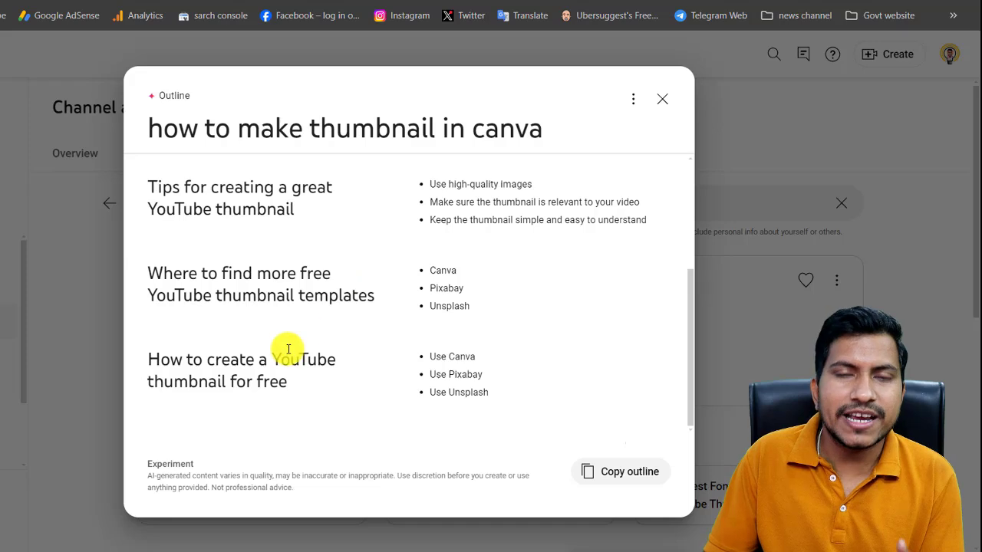
{"action": "scroll", "coordinate": [280, 333], "scroll_direction": "up", "scroll_amount": 3}
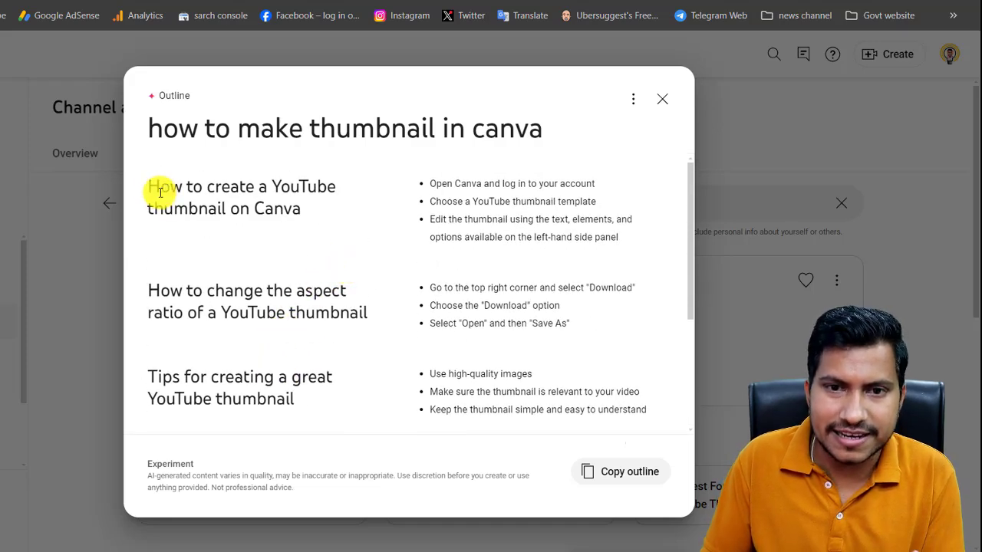
{"action": "left_click_drag", "start_coordinate": [151, 188], "coordinate": [307, 215]}
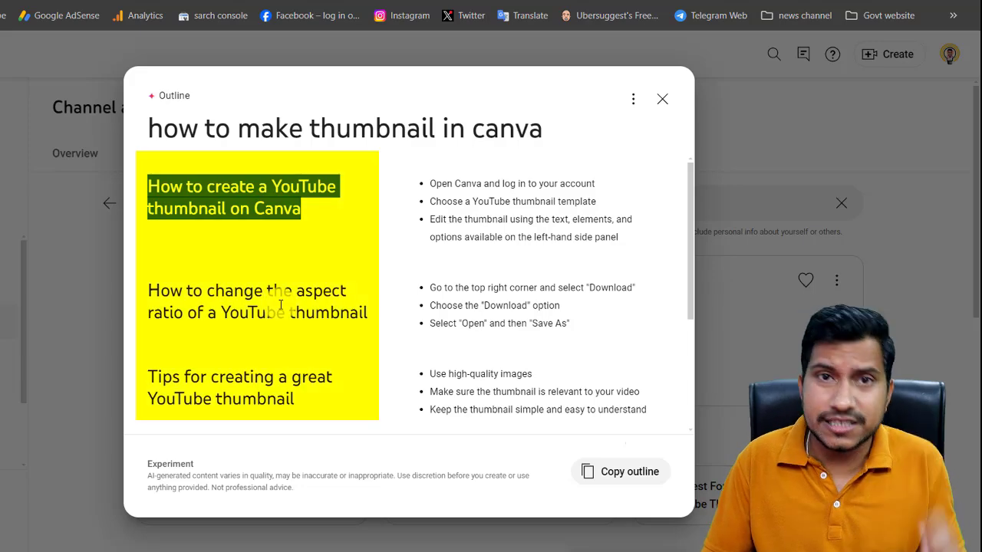
{"action": "scroll", "coordinate": [281, 306], "scroll_direction": "down", "scroll_amount": 3}
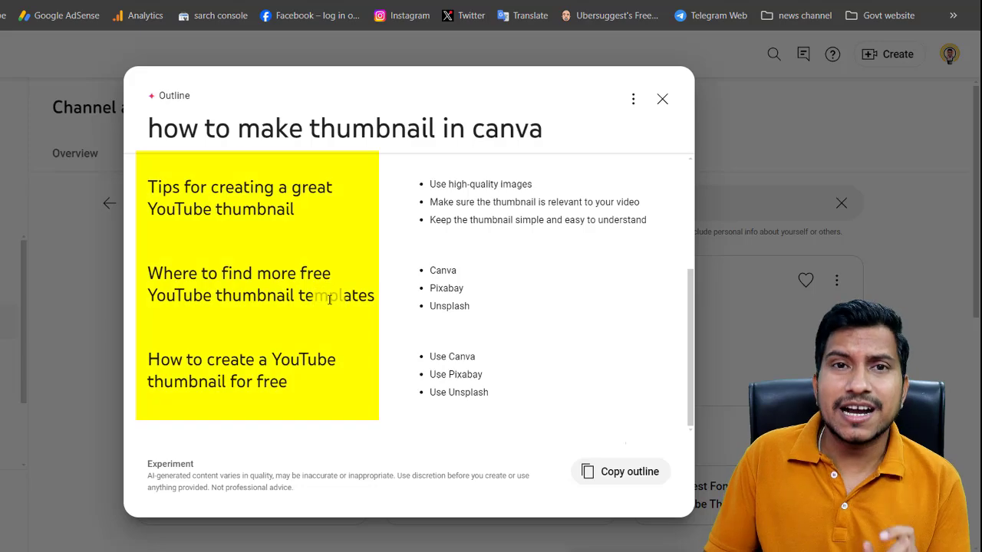
{"action": "scroll", "coordinate": [329, 298], "scroll_direction": "up", "scroll_amount": 3}
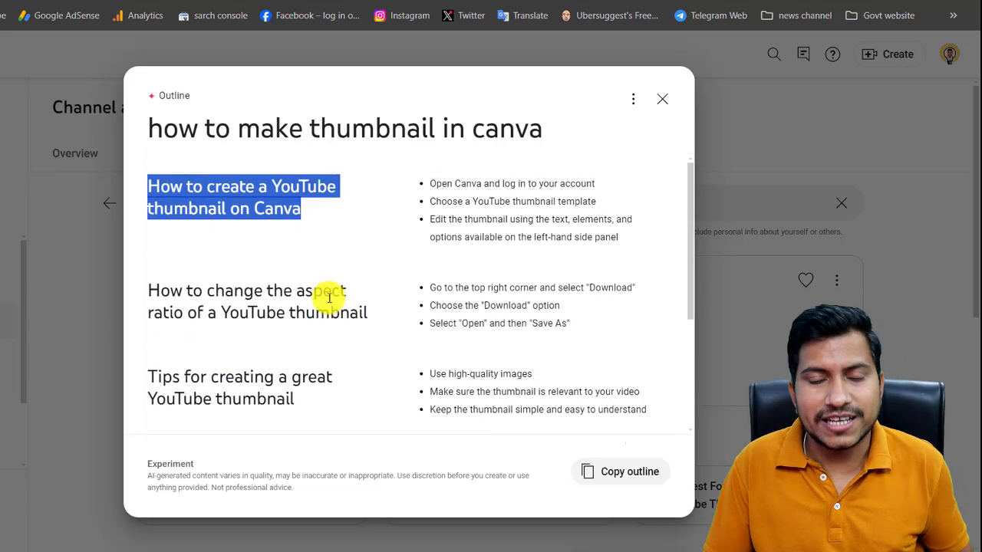
Step: Close the Canva thumbnail outline and clear the topic from the idea search
{"action": "left_click", "coordinate": [662, 99]}
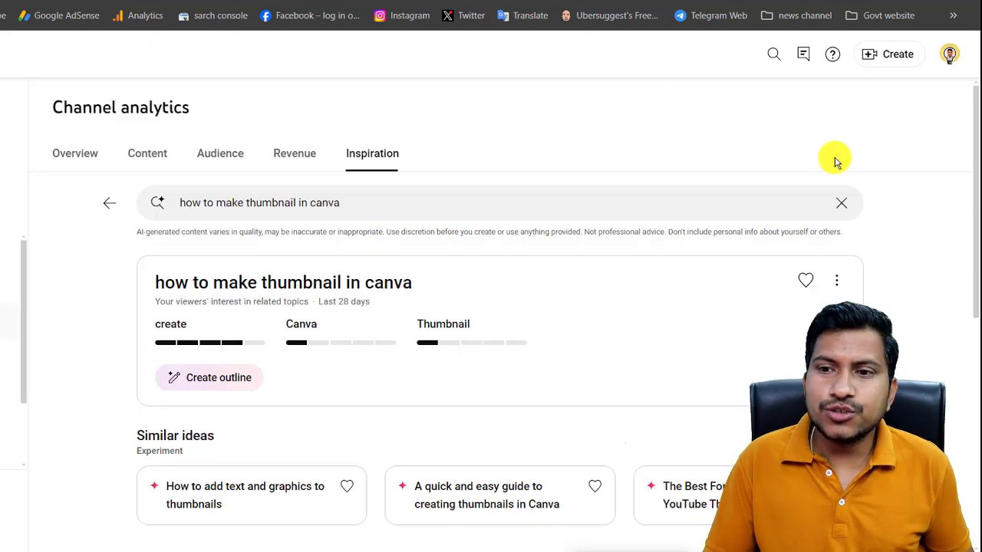
{"action": "left_click", "coordinate": [844, 204]}
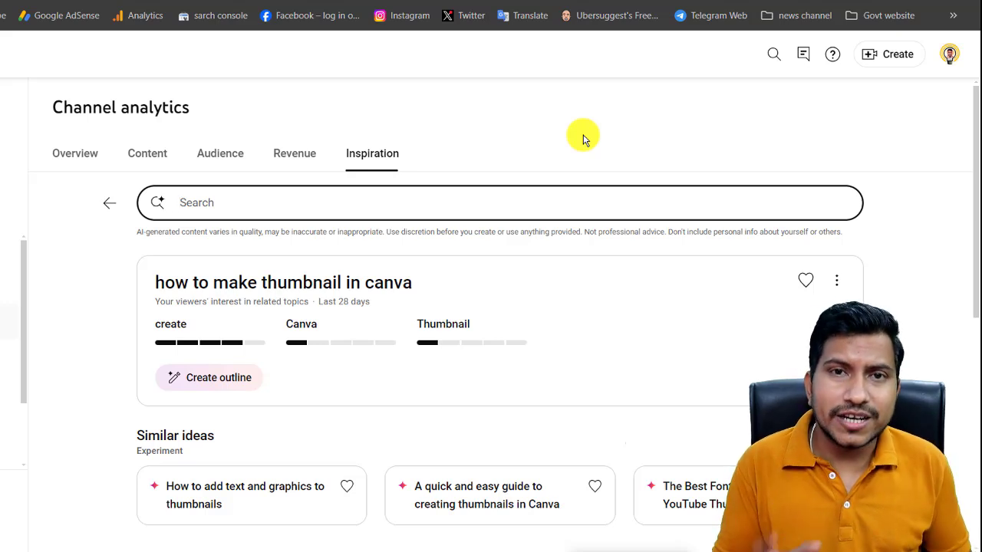
{"action": "left_click", "coordinate": [583, 138]}
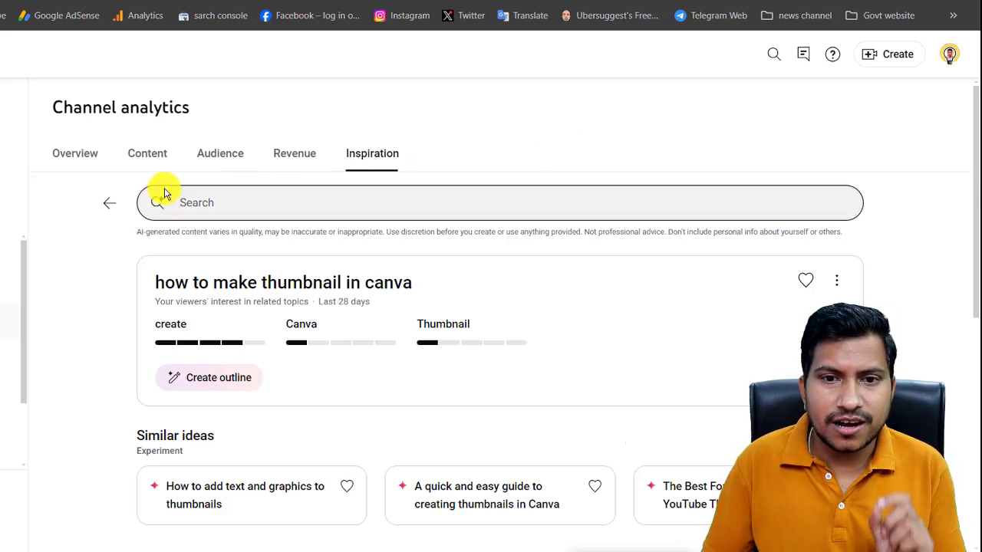